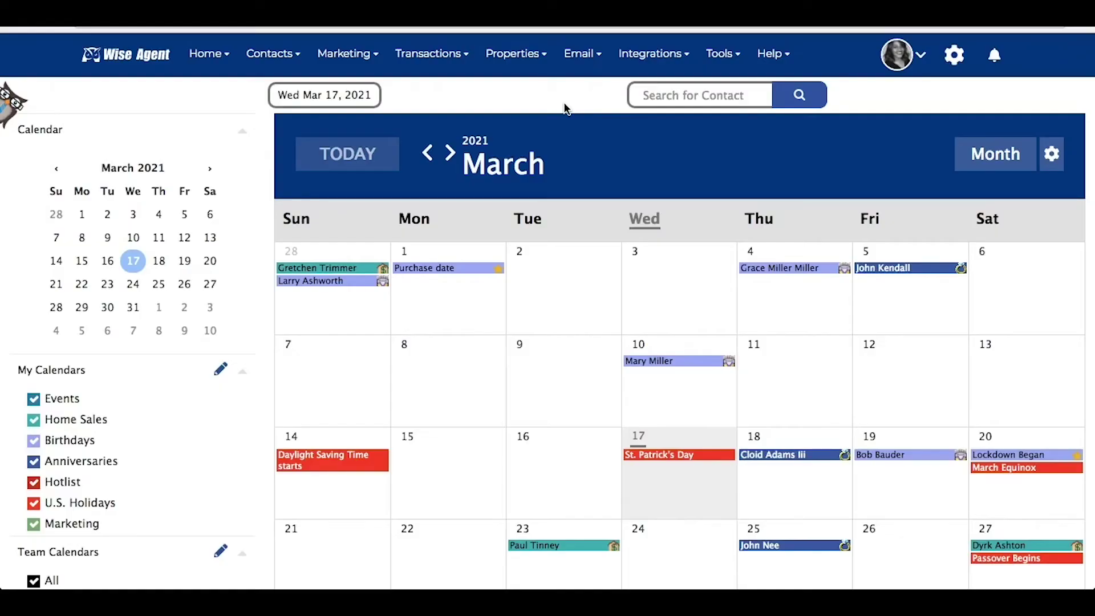
# Open the Integrations dropdown in Wise Agent's top navigation bar
pyautogui.click(683, 56)
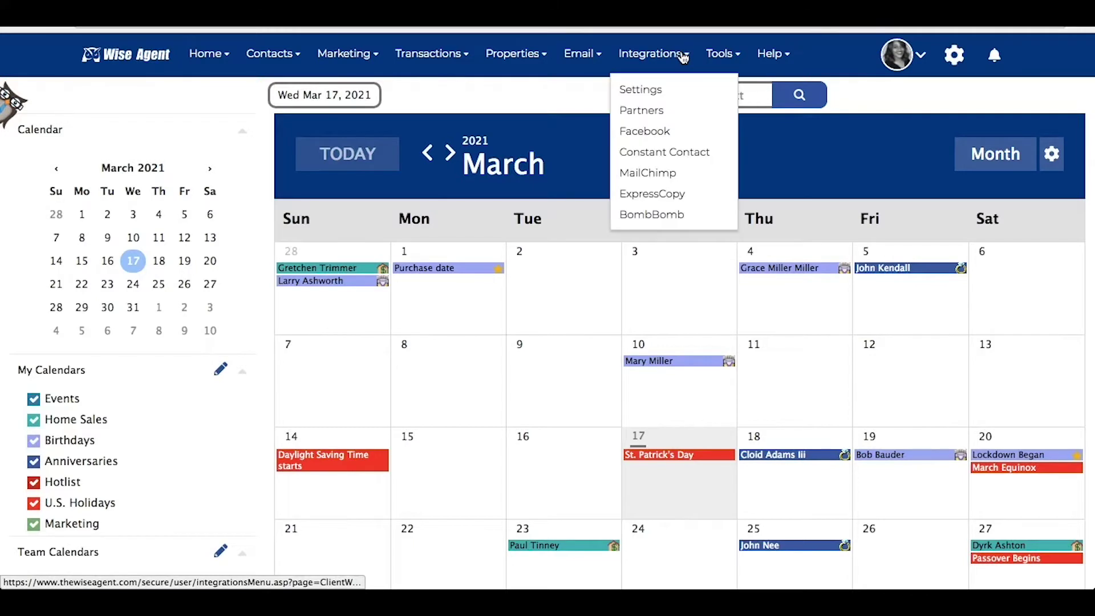
# Open the Constant Contact integration page and start connecting the account
pyautogui.click(664, 154)
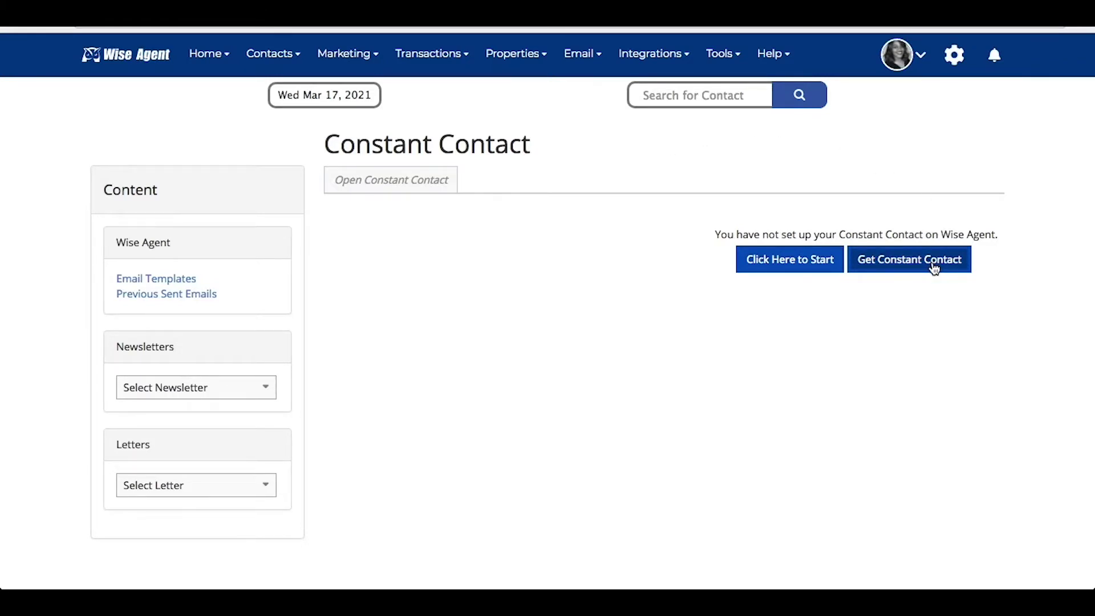
pyautogui.click(805, 270)
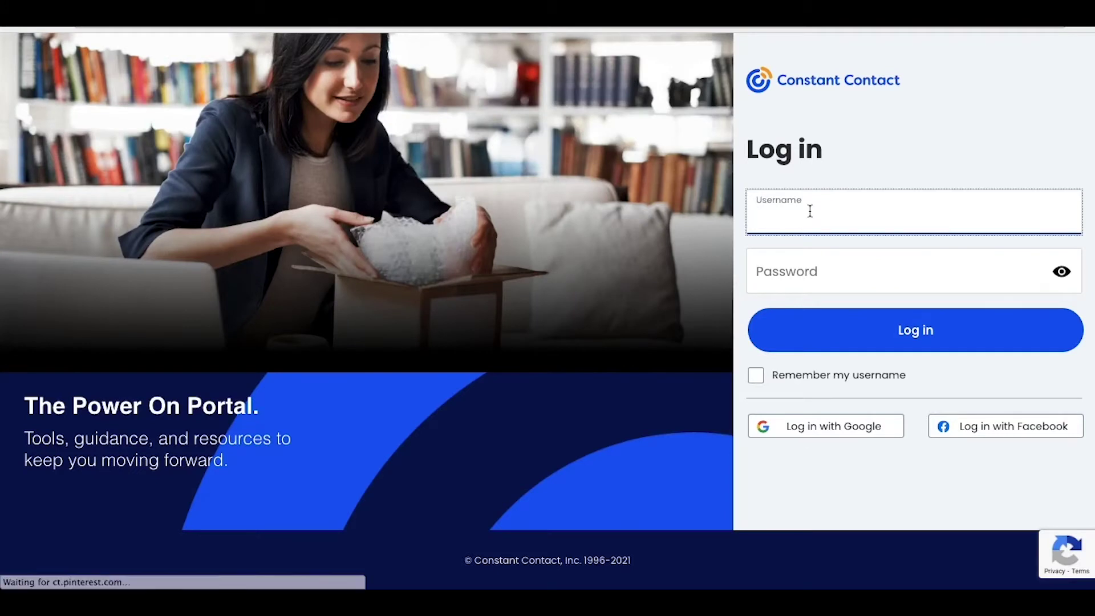
pyautogui.write('thewiseage')
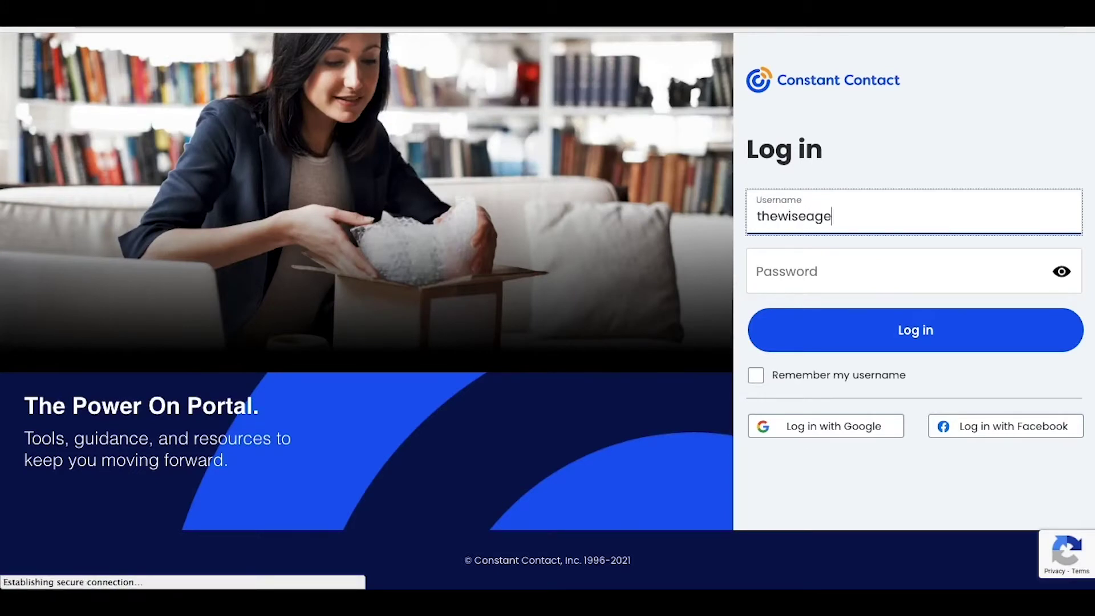
pyautogui.write('nt')
# Log in to Constant Contact with the account's username and password
pyautogui.press('Tab')
pyautogui.write('•••')
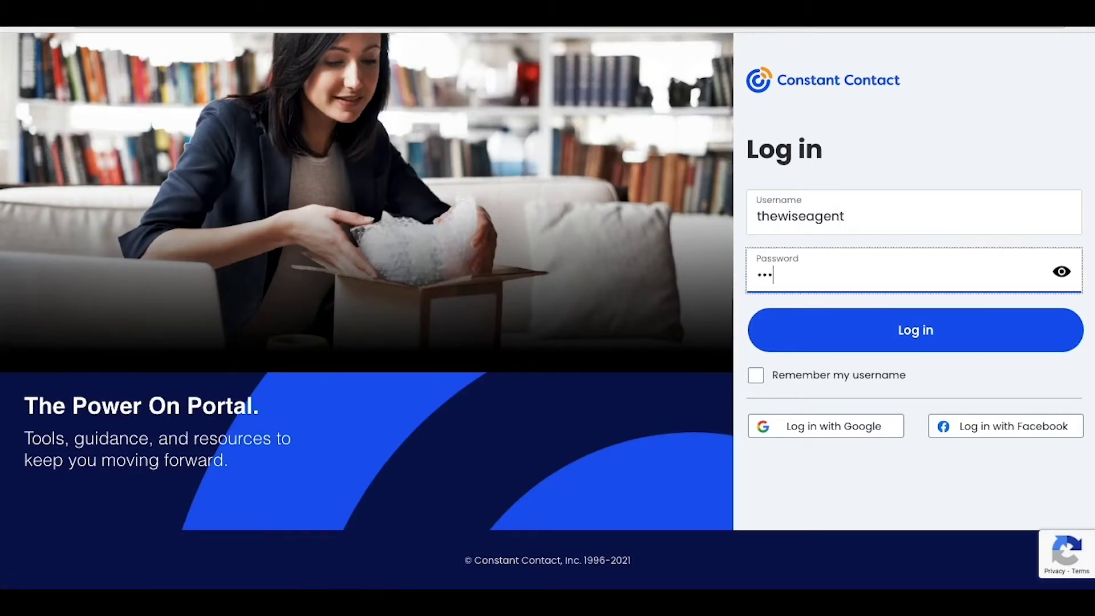
pyautogui.write('••••••')
pyautogui.click(866, 334)
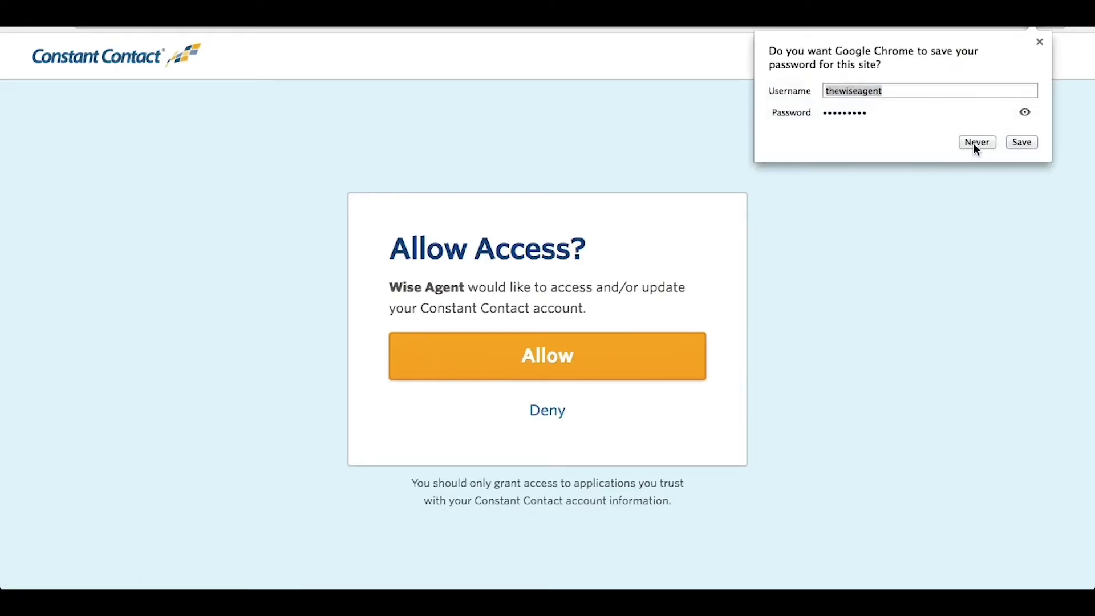
# Decline Chrome's password save and allow Wise Agent access to Constant Contact
pyautogui.click(973, 145)
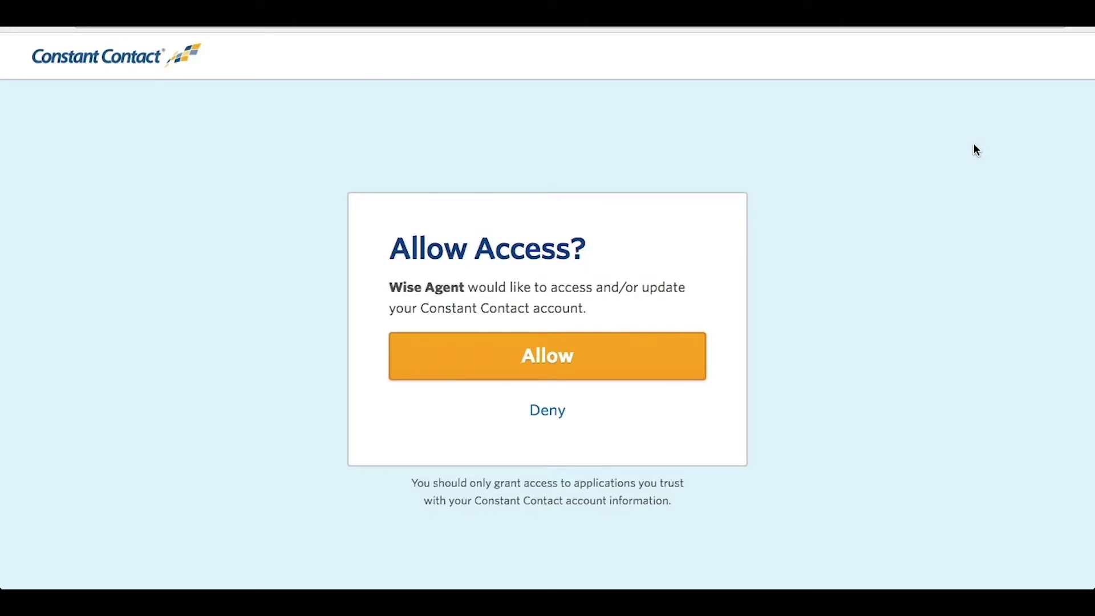
pyautogui.click(638, 360)
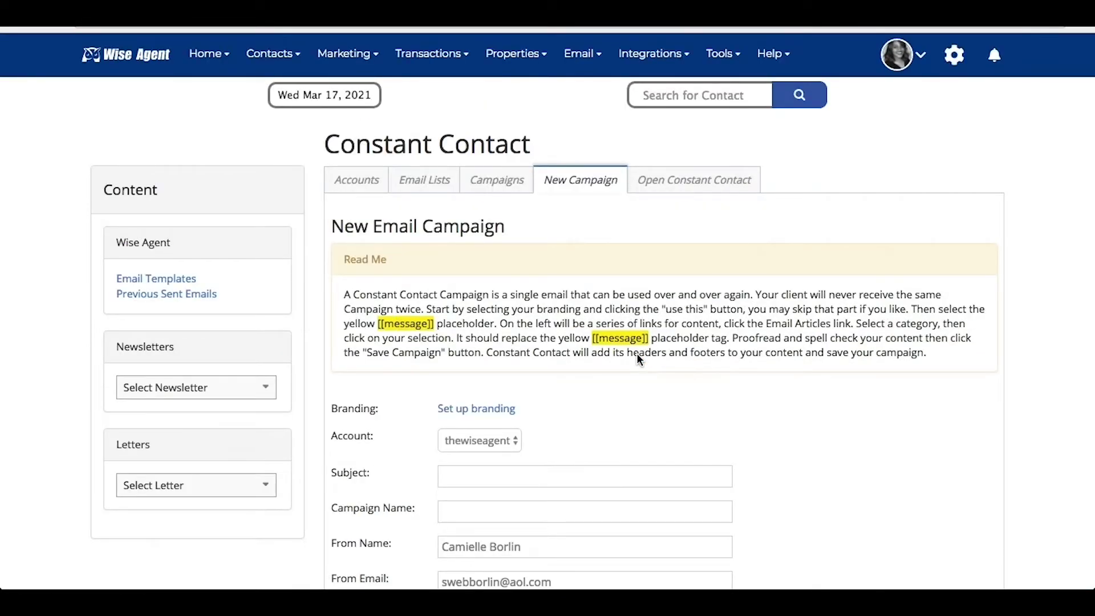
pyautogui.scroll(-2, 636, 354)
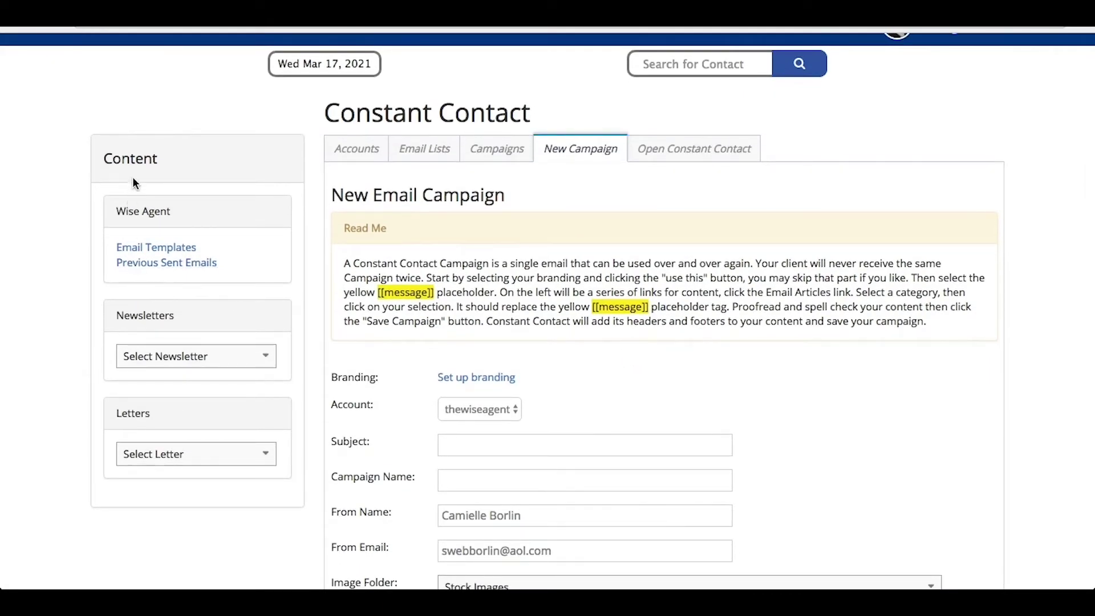
pyautogui.scroll(-1, 133, 180)
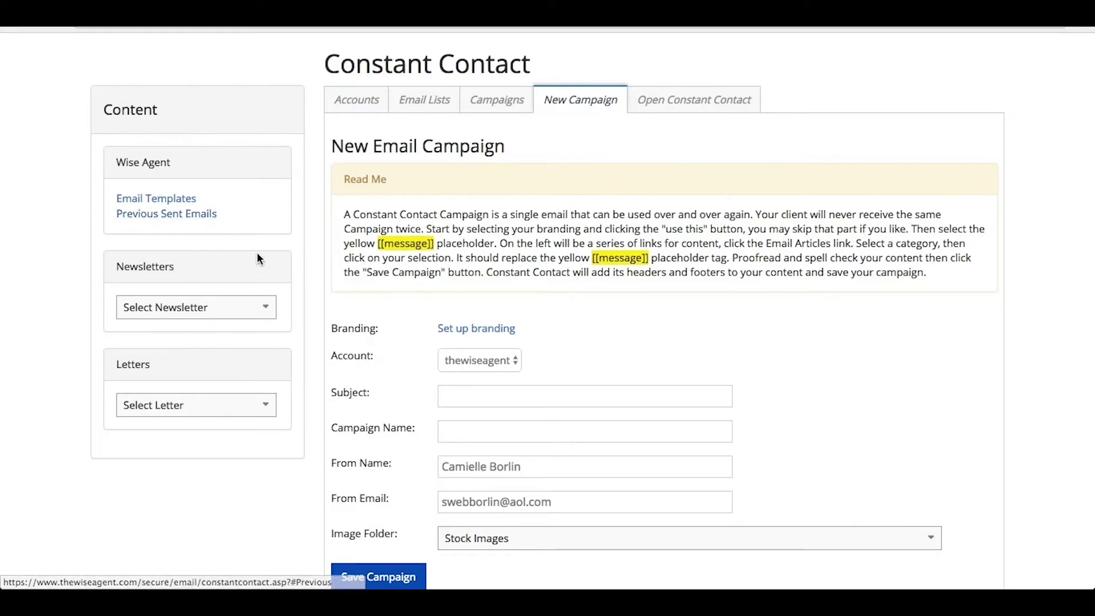
pyautogui.scroll(-1, 257, 252)
pyautogui.click(249, 234)
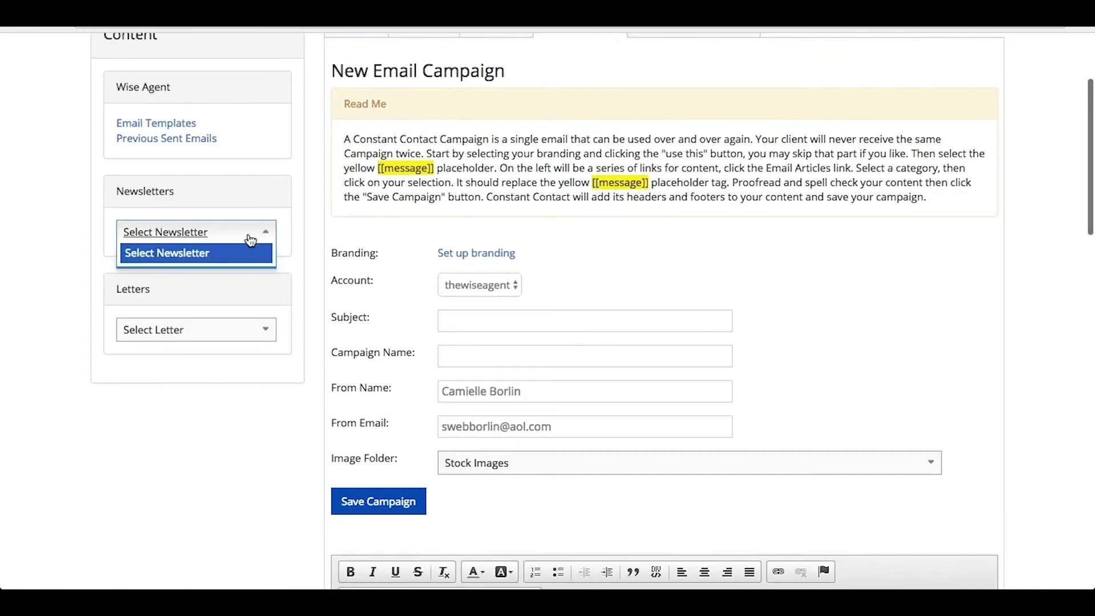
pyautogui.click(248, 236)
pyautogui.click(262, 337)
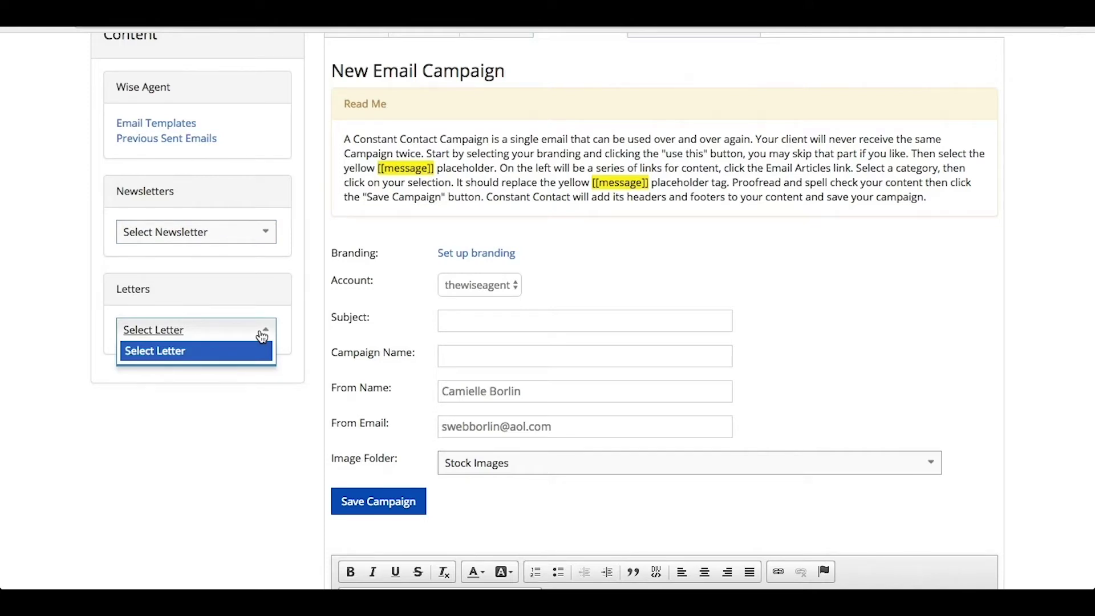
pyautogui.click(262, 337)
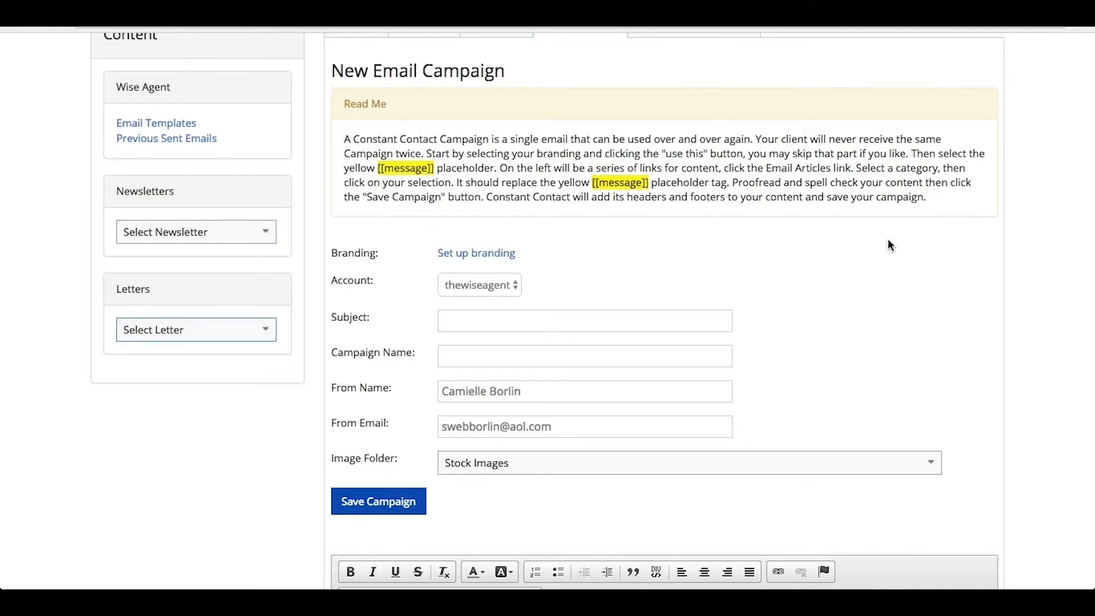
pyautogui.scroll(-1, 887, 245)
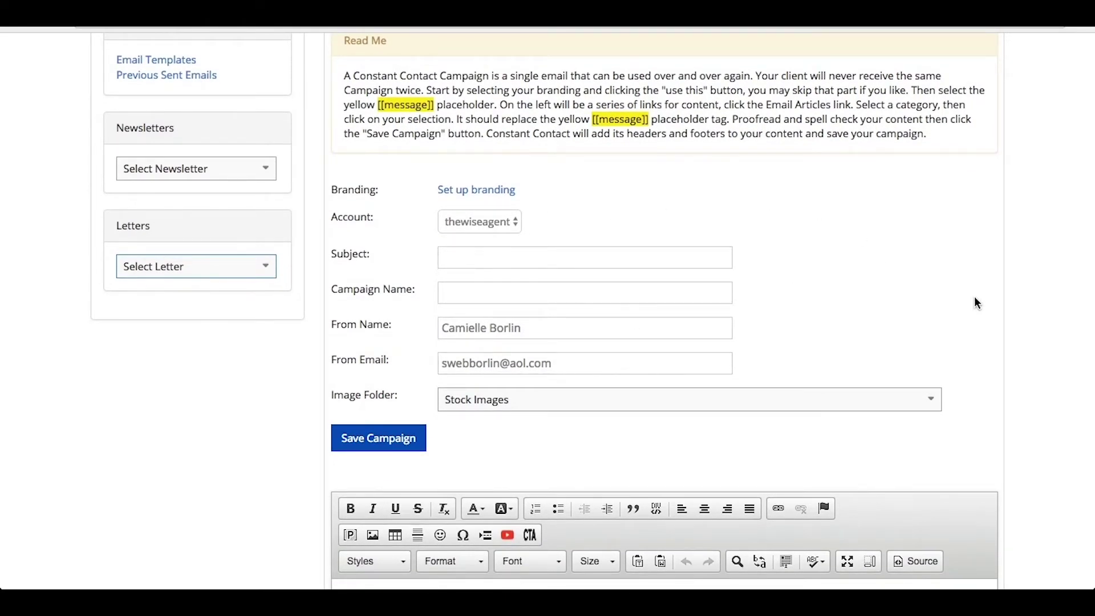
pyautogui.scroll(-5, 976, 303)
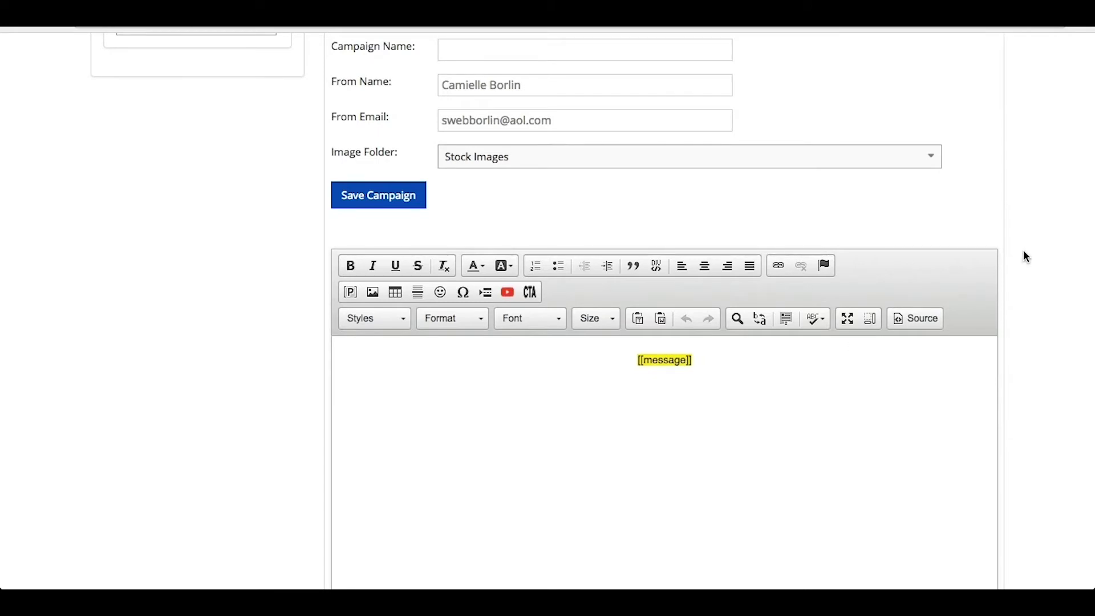
pyautogui.scroll(2, 1024, 256)
pyautogui.scroll(3, 1024, 257)
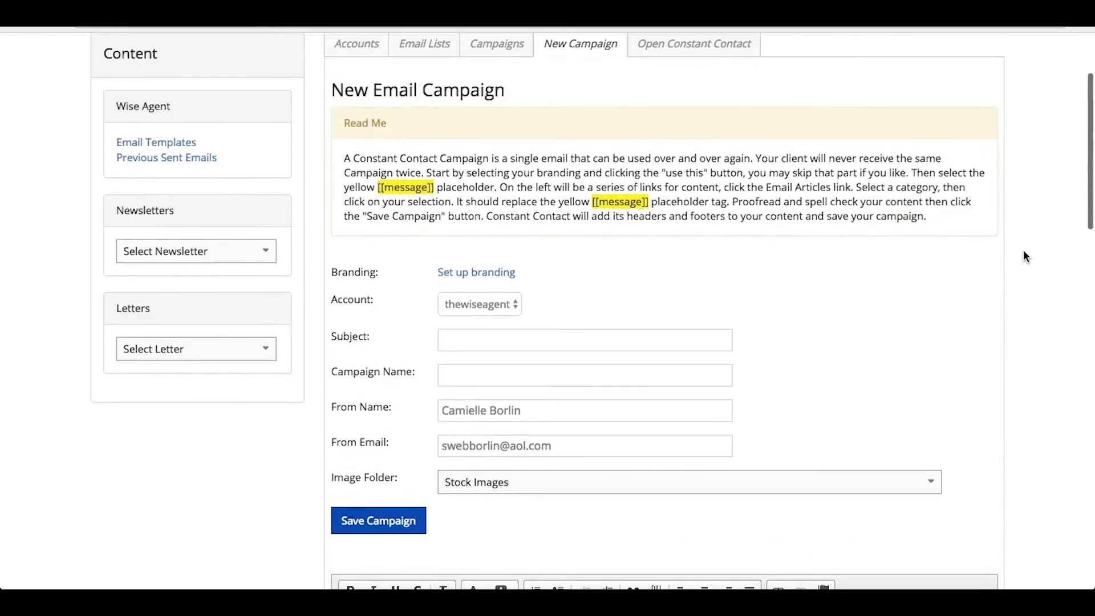
pyautogui.scroll(1, 1025, 255)
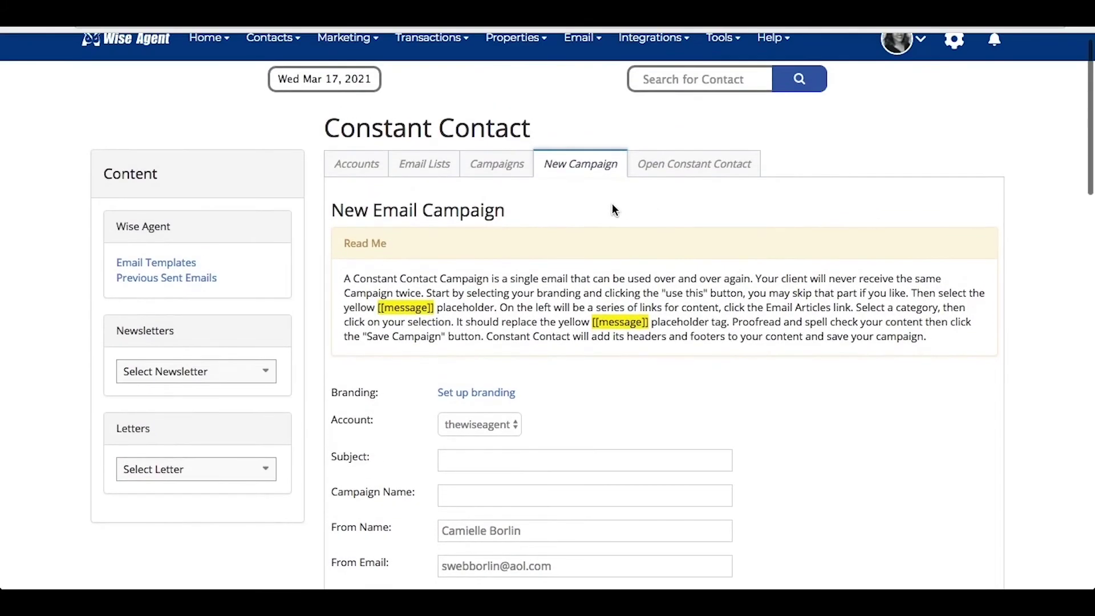
# Import the Brokers list members from the Email Lists tab
pyautogui.click(425, 175)
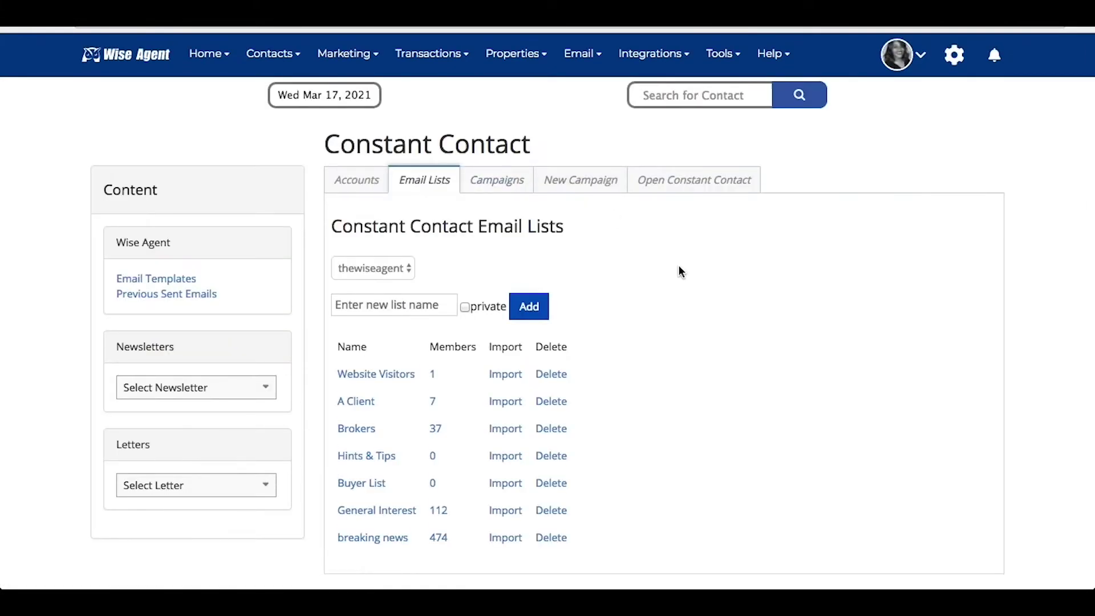
pyautogui.scroll(-3, 679, 271)
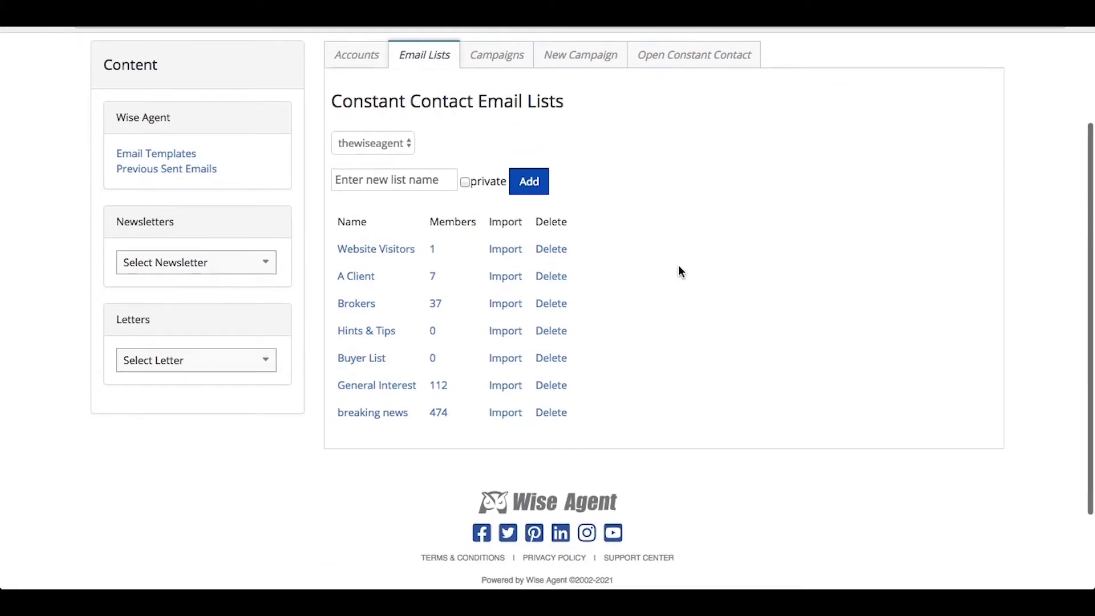
pyautogui.scroll(-1, 680, 271)
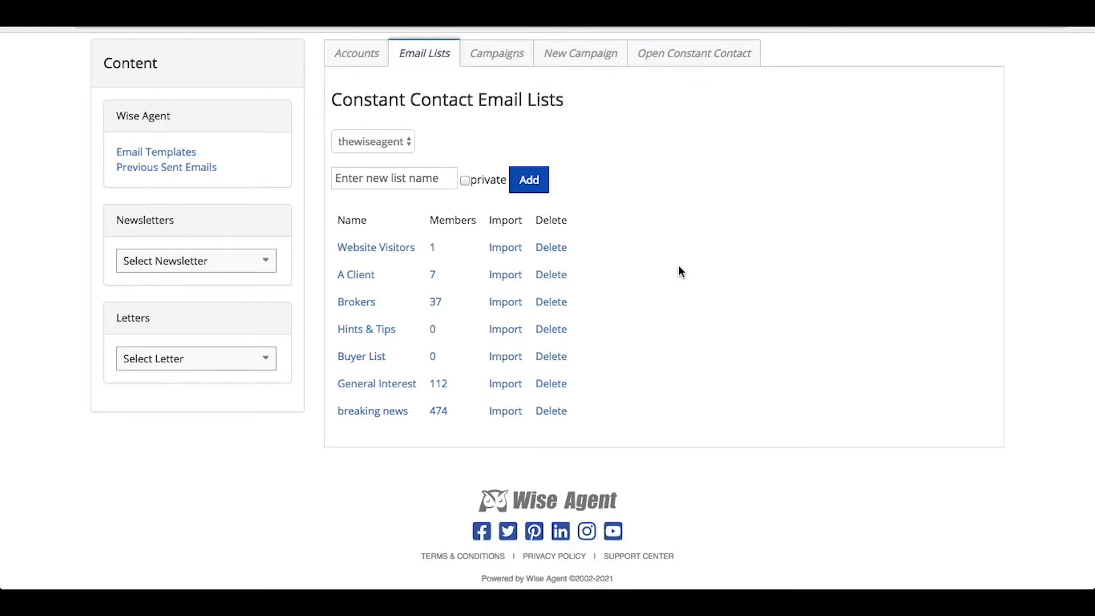
pyautogui.click(499, 304)
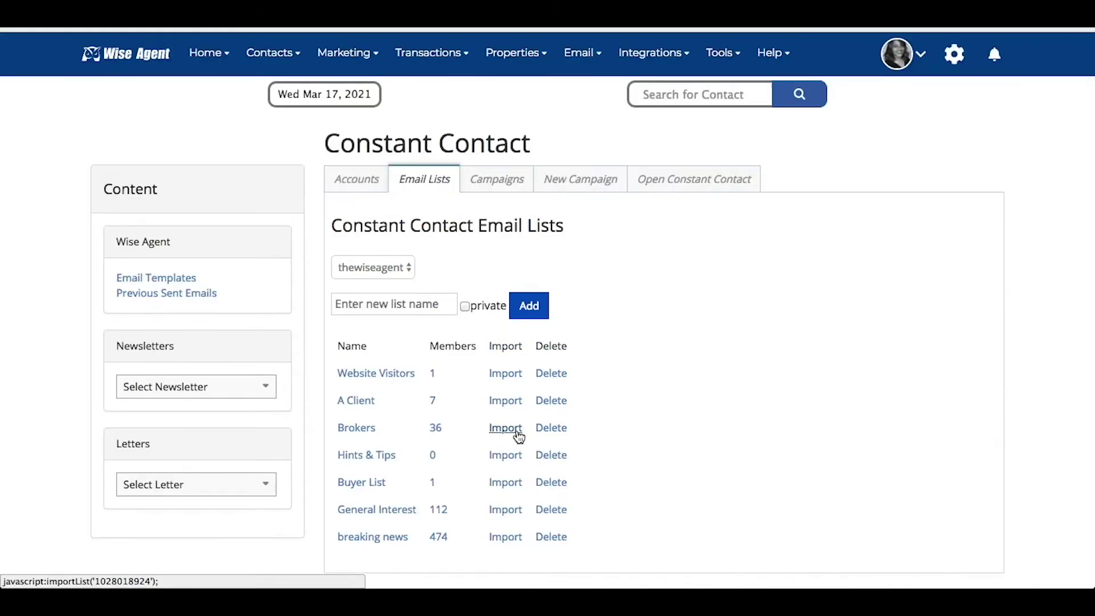
pyautogui.moveTo(271, 53)
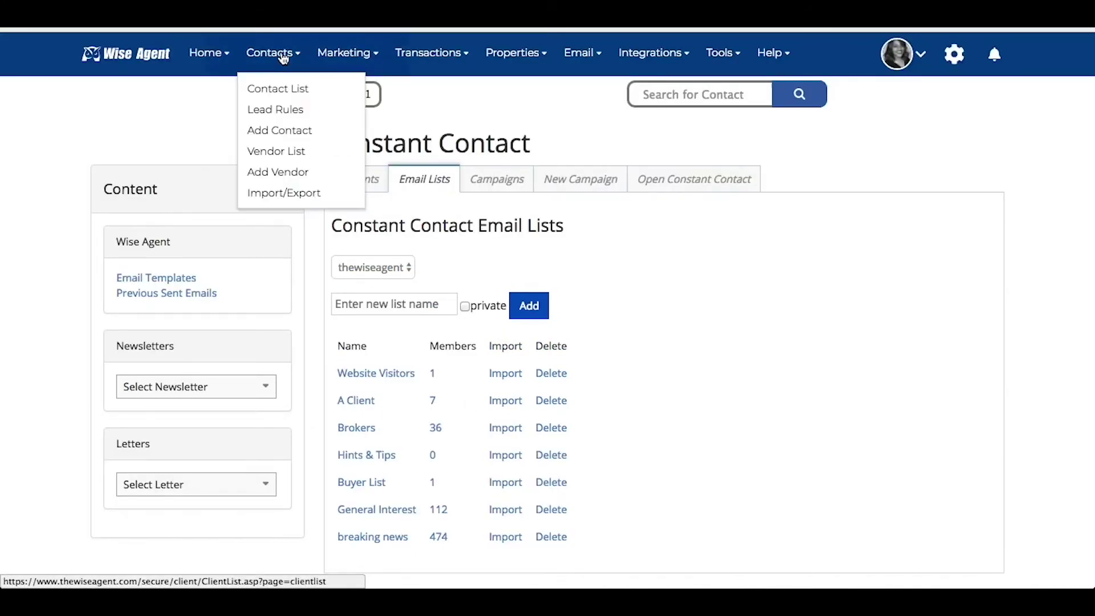
# Open the Contact List of 528 contacts
pyautogui.click(279, 89)
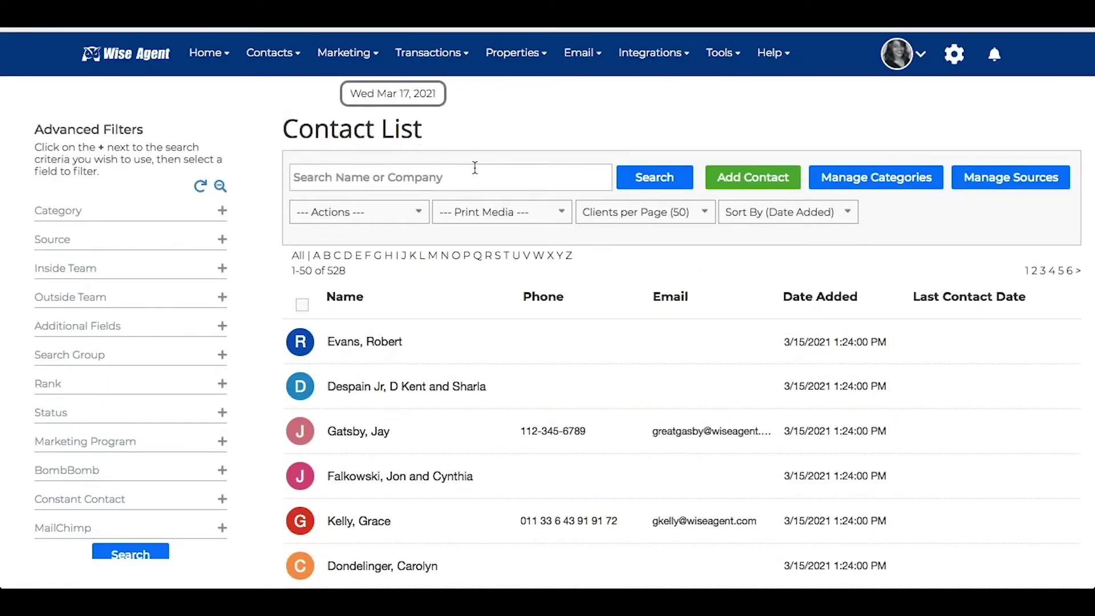
pyautogui.write('michael phekps')
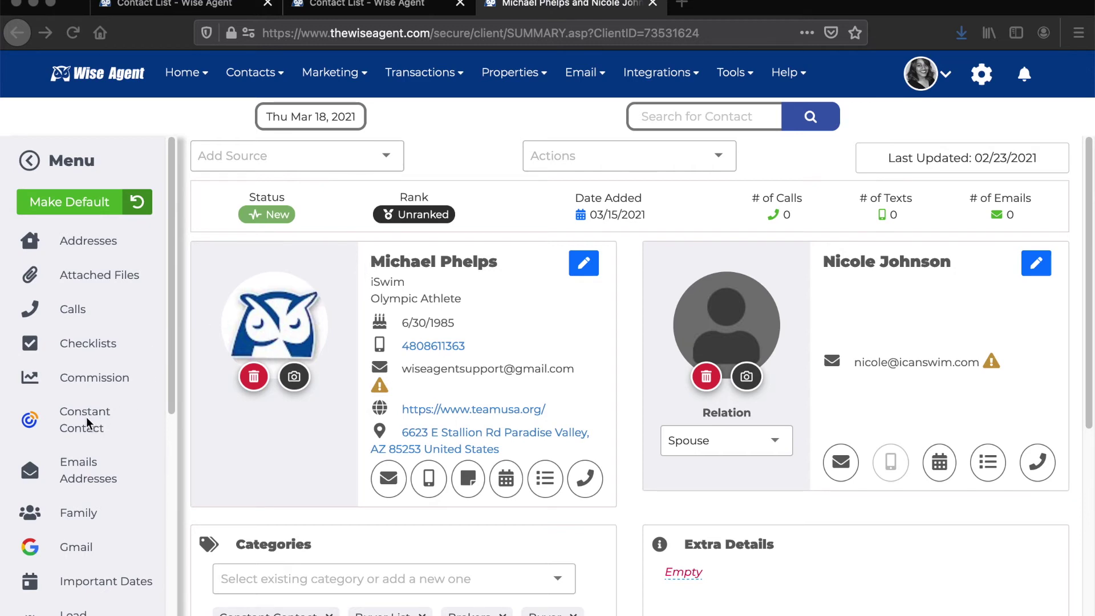
# Add Michael Phelps to another Constant Contact email list and save
pyautogui.click(133, 427)
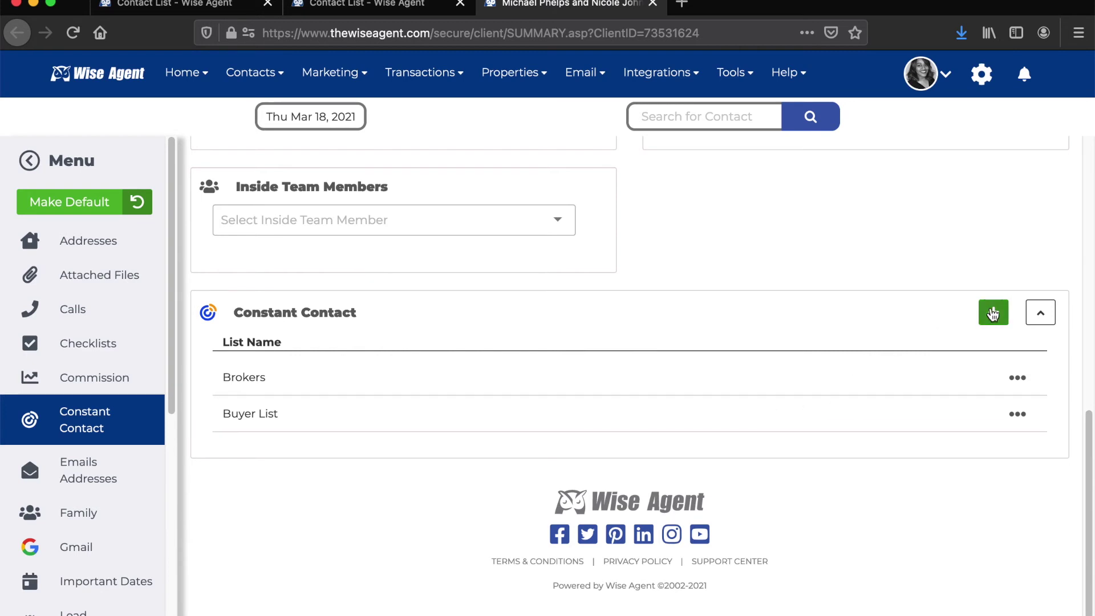
pyautogui.click(992, 314)
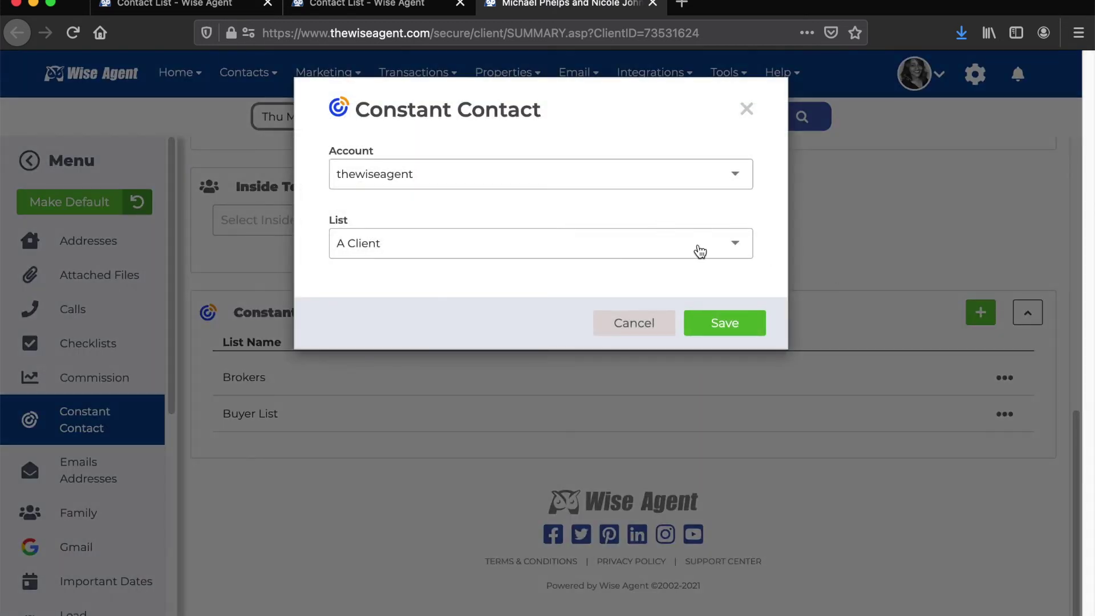
pyautogui.click(727, 324)
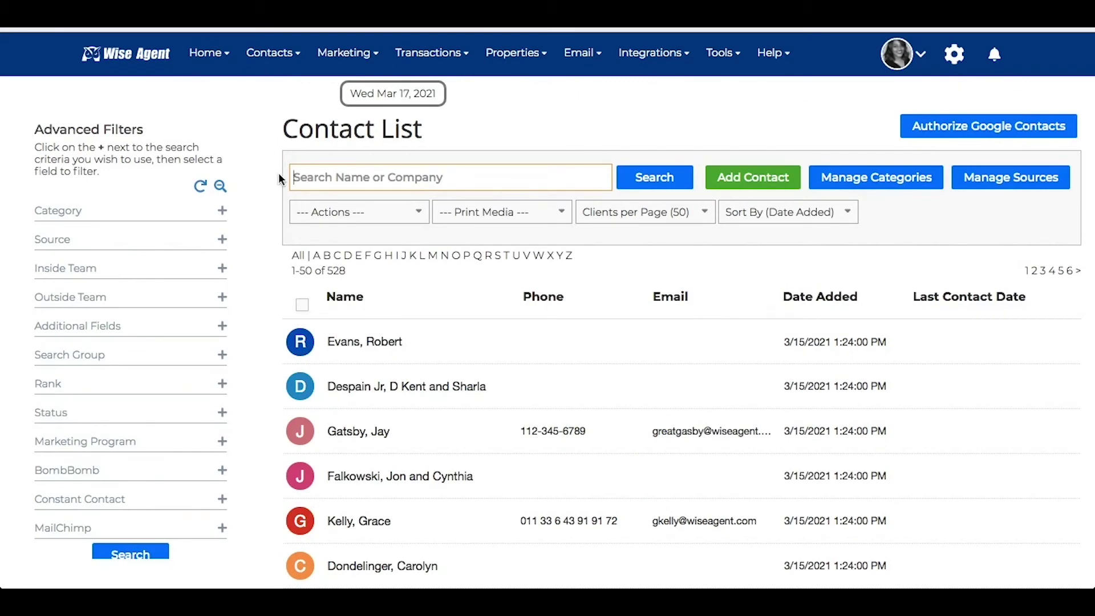
# Send the checked contacts Jay Gatsby and Grace Kelly to Constant Contact
pyautogui.click(302, 431)
pyautogui.moveTo(360, 521)
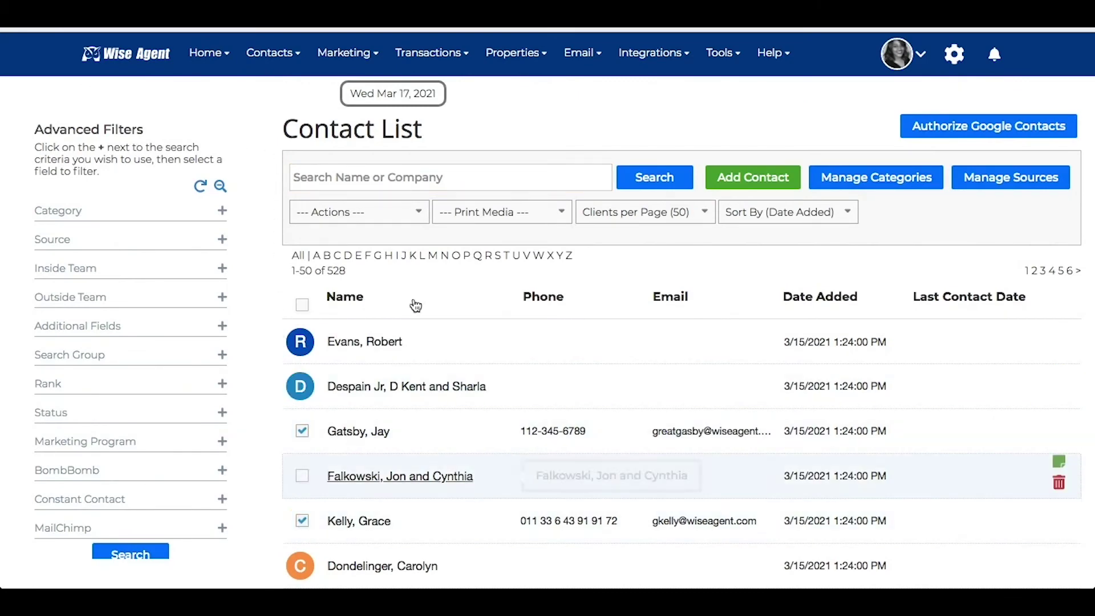
pyautogui.click(406, 216)
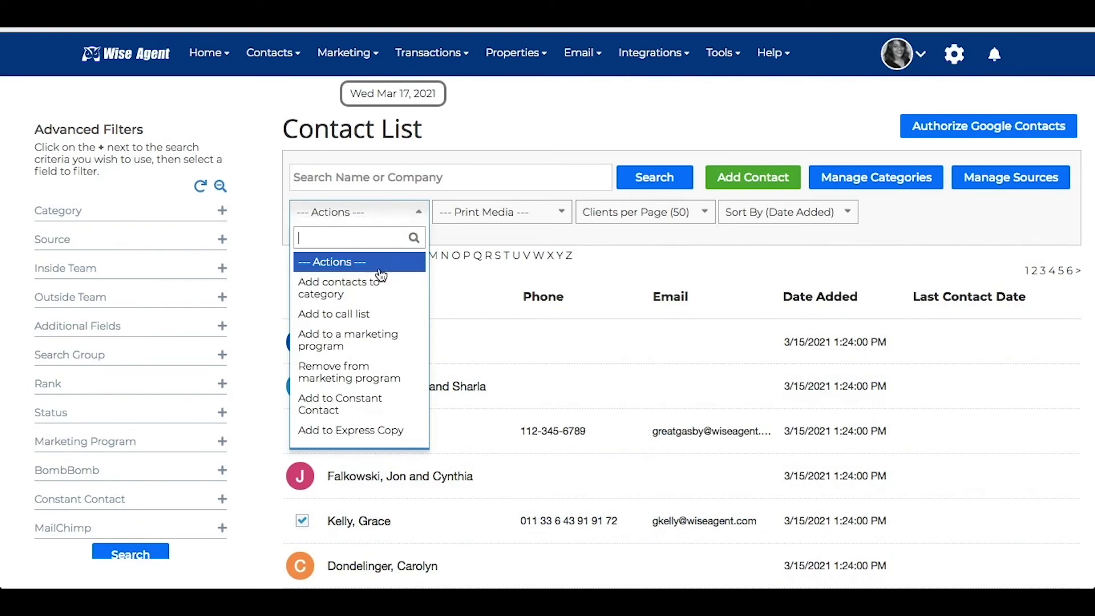
pyautogui.click(351, 407)
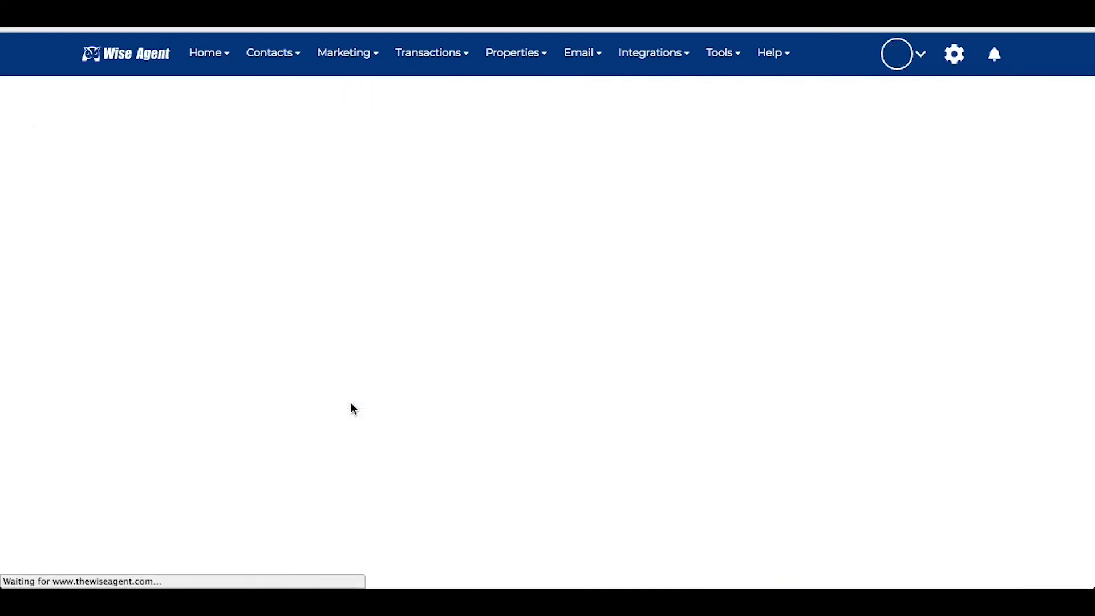
pyautogui.scroll(-2, 838, 429)
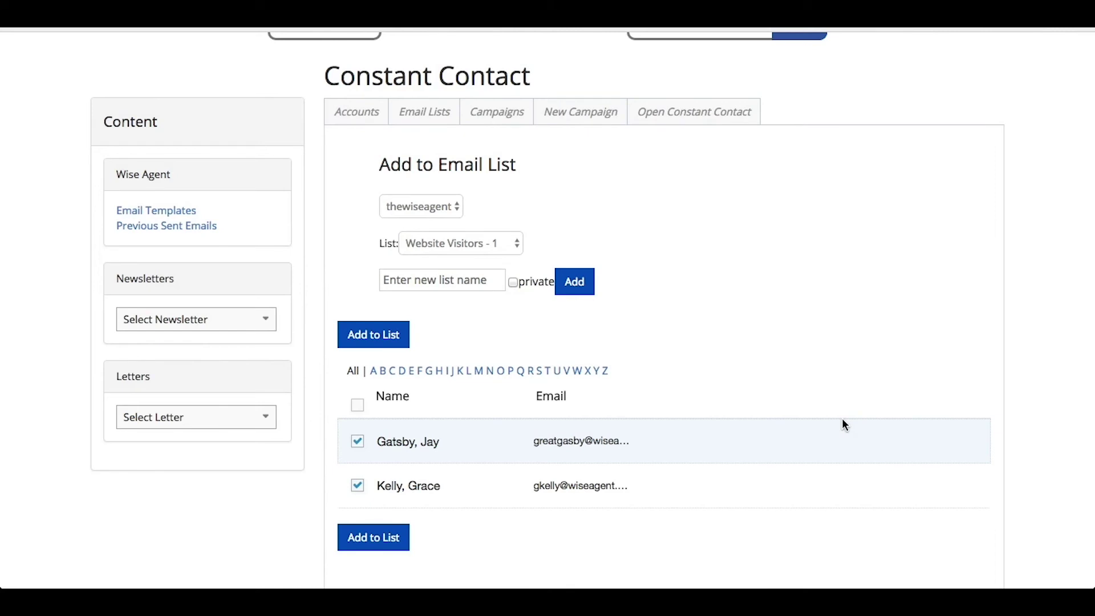
pyautogui.click(471, 244)
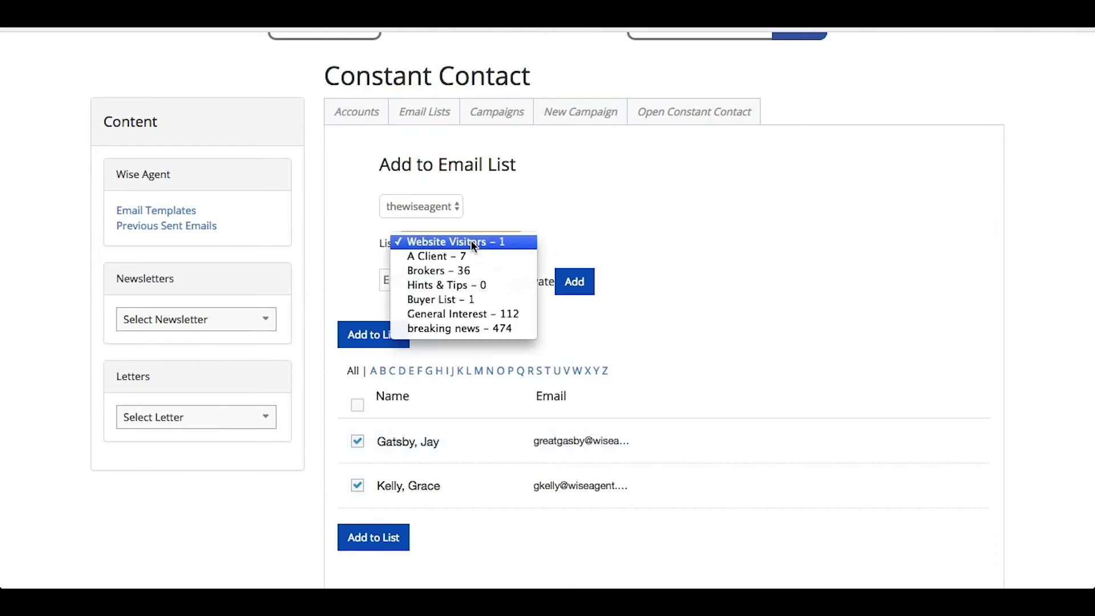
pyautogui.click(623, 215)
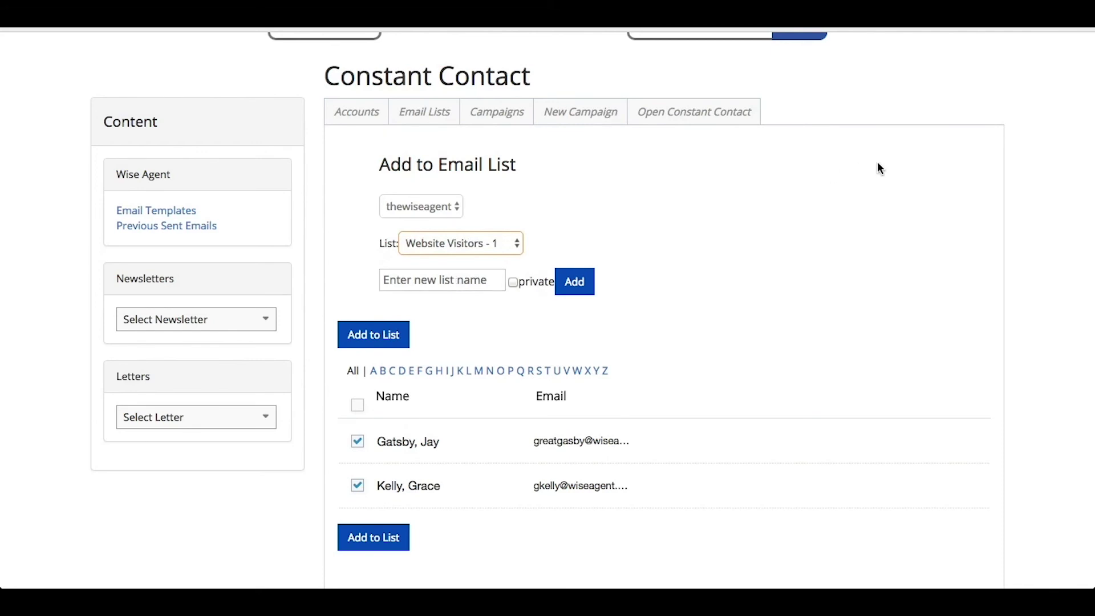
pyautogui.scroll(2, 877, 162)
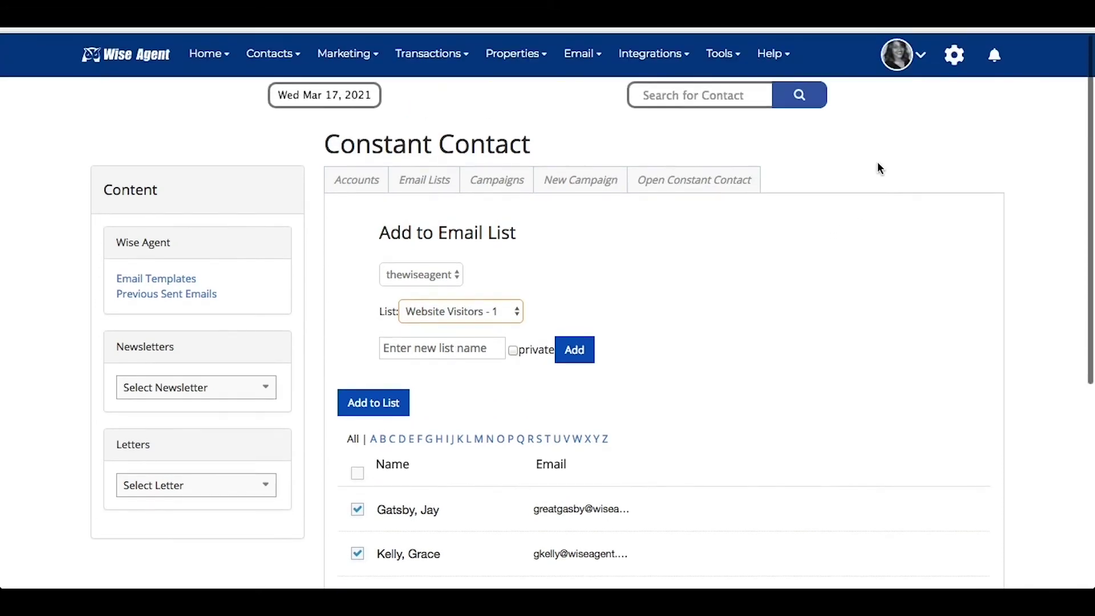
# Show the linked account's draft campaigns on the Campaigns tab
pyautogui.click(496, 189)
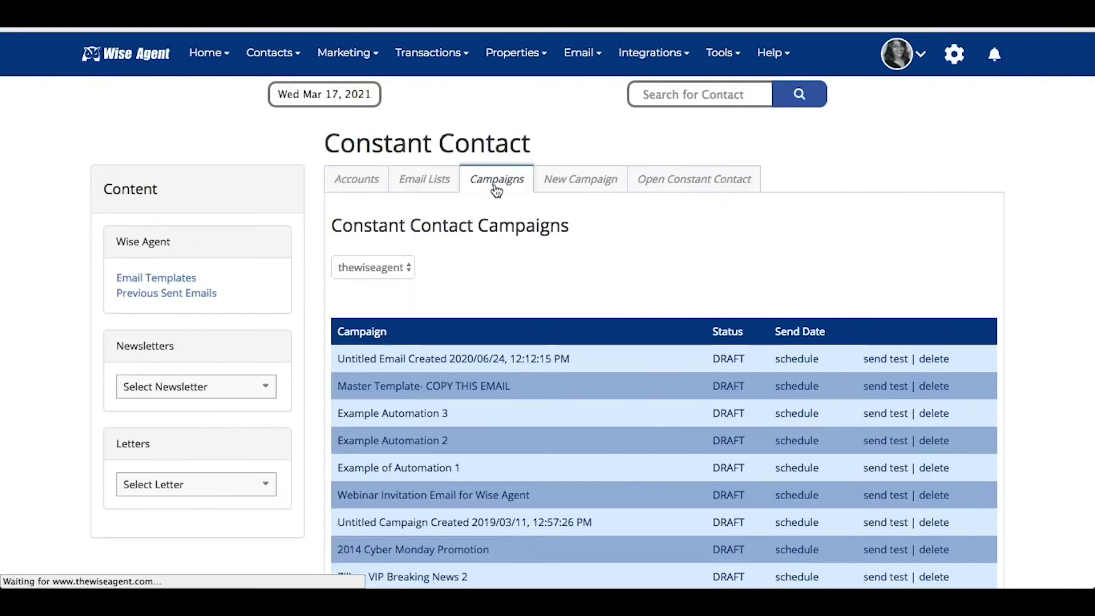
pyautogui.scroll(-2, 889, 210)
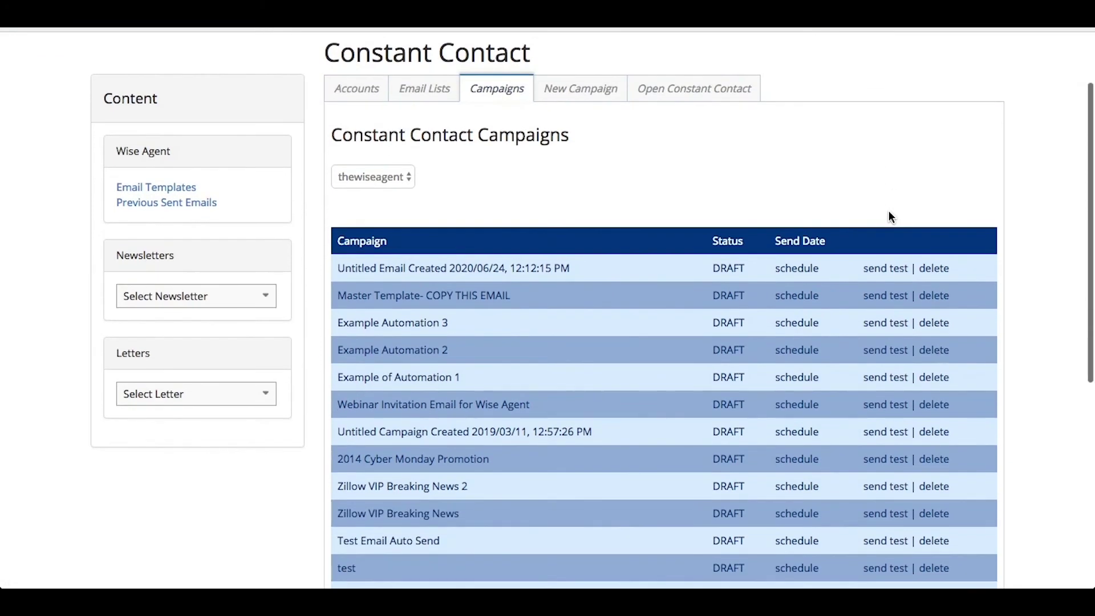